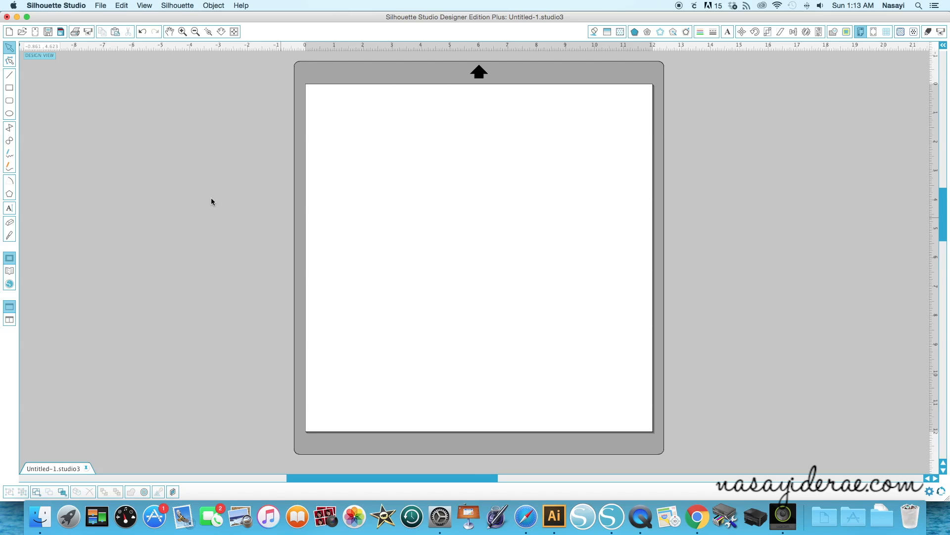
Set the design page size to Letter, 8.5 x 11 in
{"action": "left_click", "coordinate": [862, 31]}
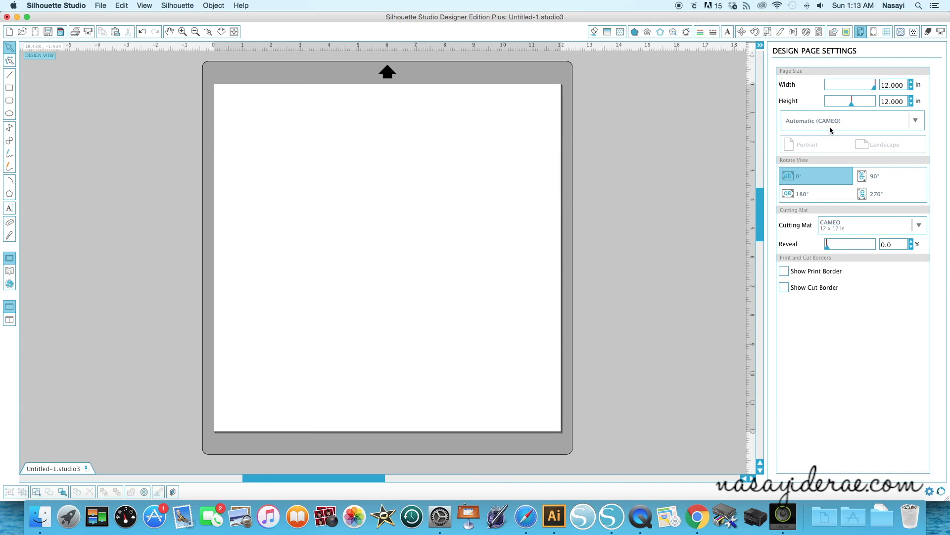
{"action": "left_click", "coordinate": [841, 121]}
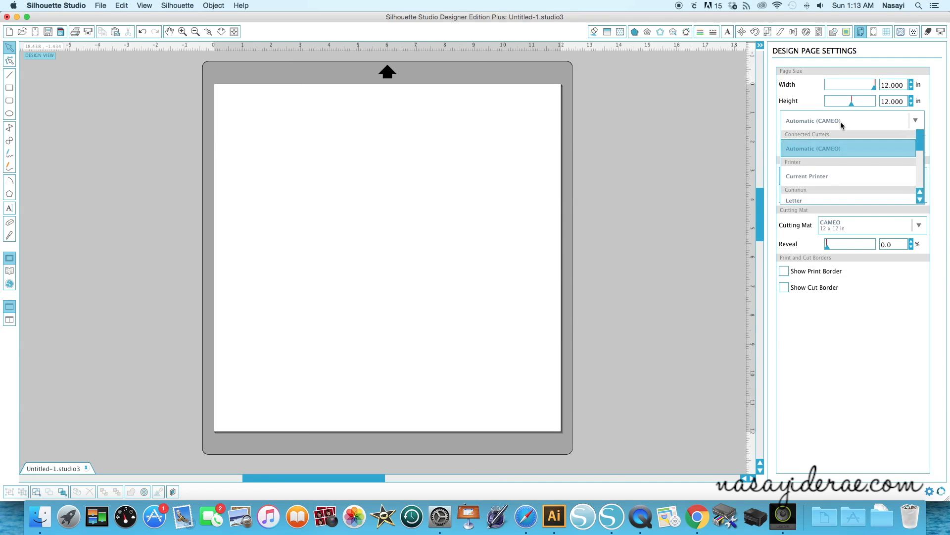
{"action": "left_click", "coordinate": [736, 170]}
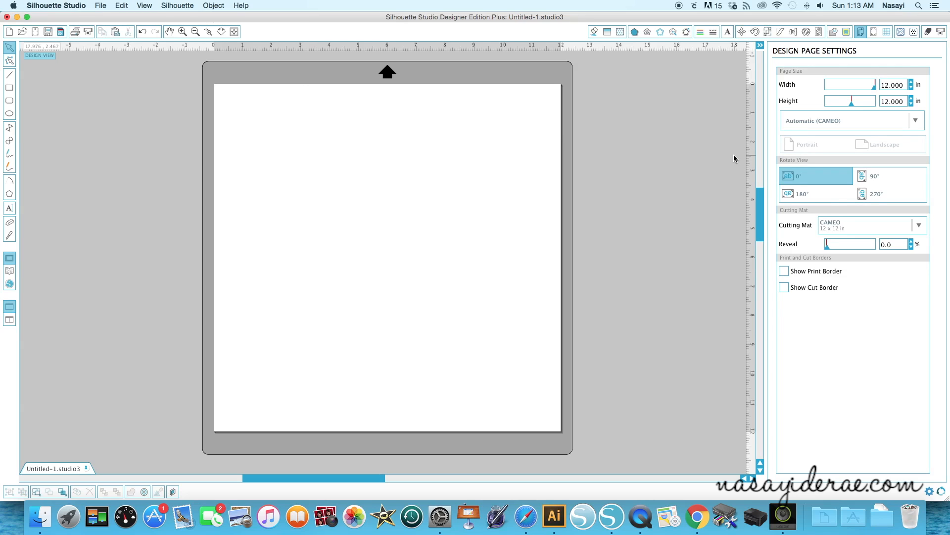
{"action": "left_click", "coordinate": [850, 125]}
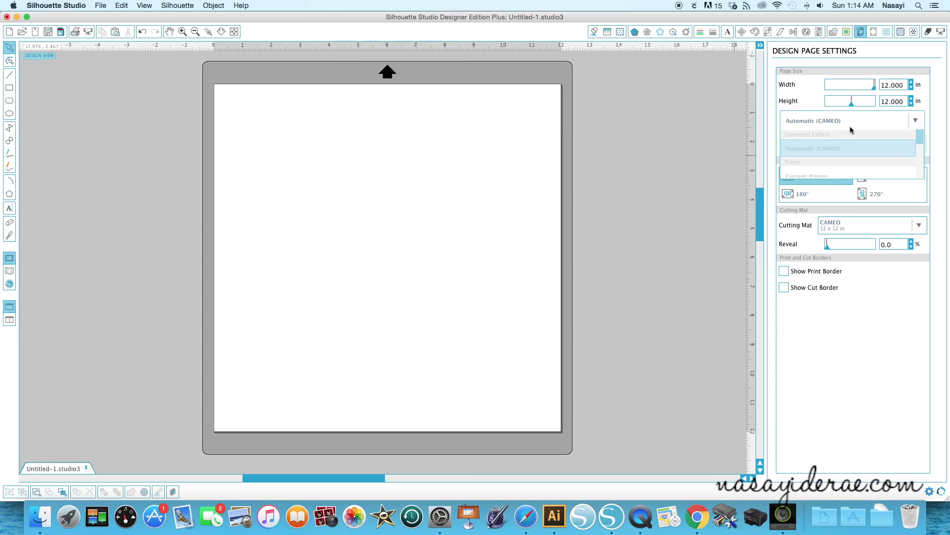
{"action": "left_click", "coordinate": [865, 128]}
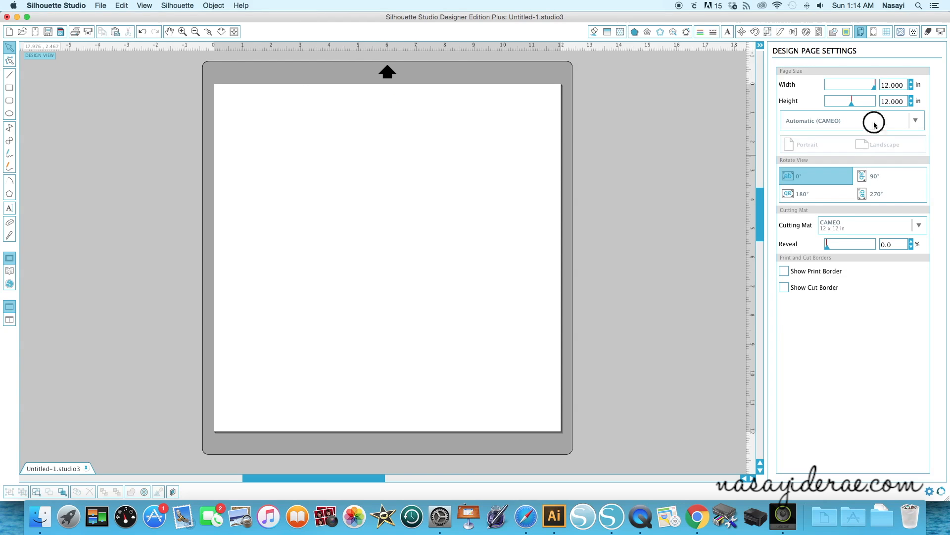
{"action": "left_click", "coordinate": [874, 127]}
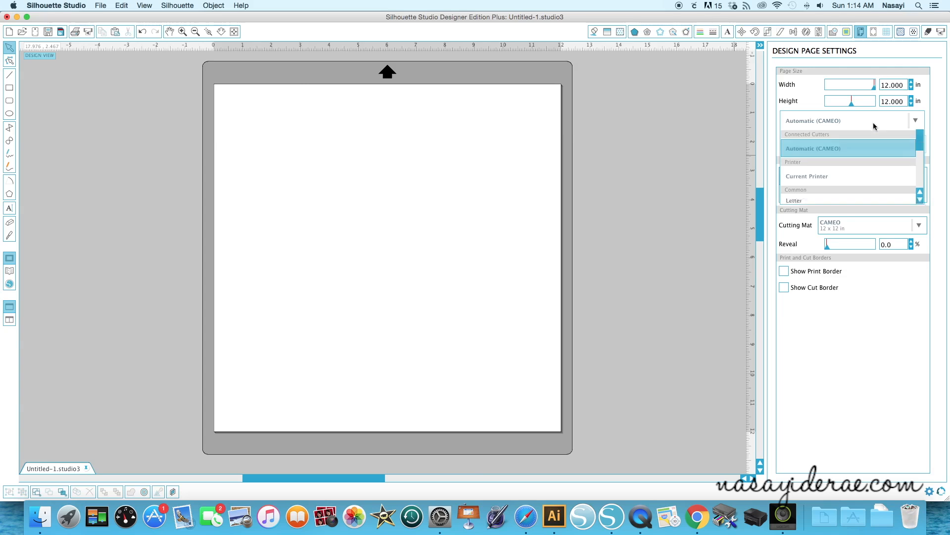
{"action": "left_click", "coordinate": [842, 197]}
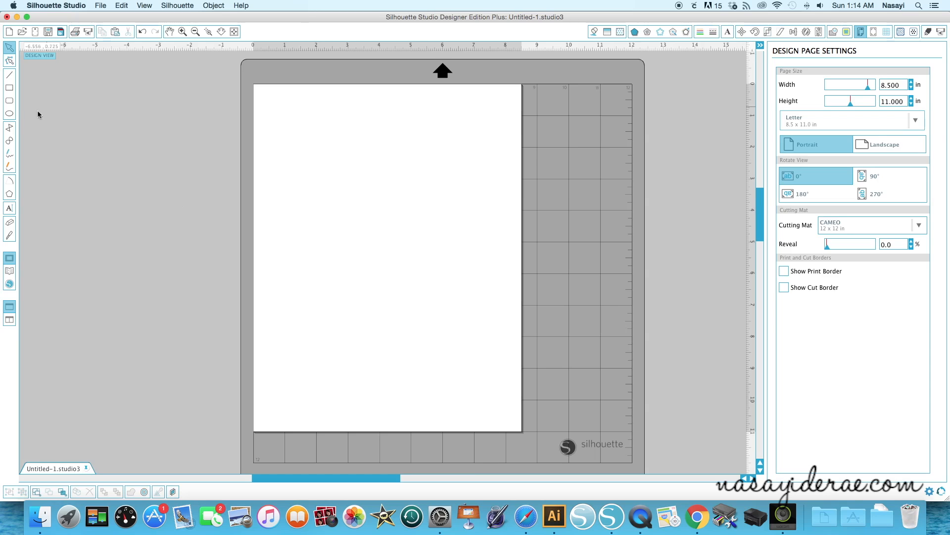
Draw a rectangle in the page's upper-left area and set its size to 3.5 in wide by 4.75 in high
{"action": "left_click", "coordinate": [9, 87]}
{"action": "left_click_drag", "start_coordinate": [262, 98], "coordinate": [358, 249]}
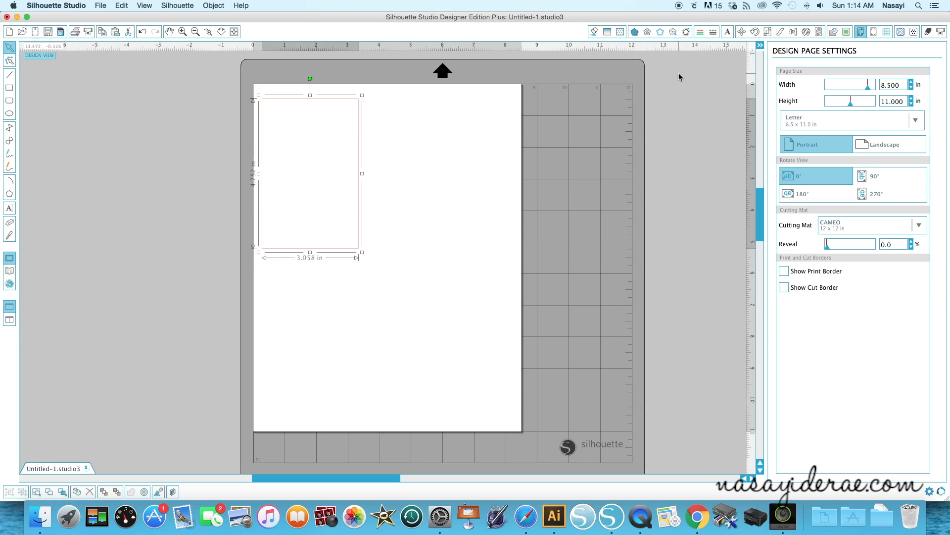
{"action": "left_click", "coordinate": [768, 32]}
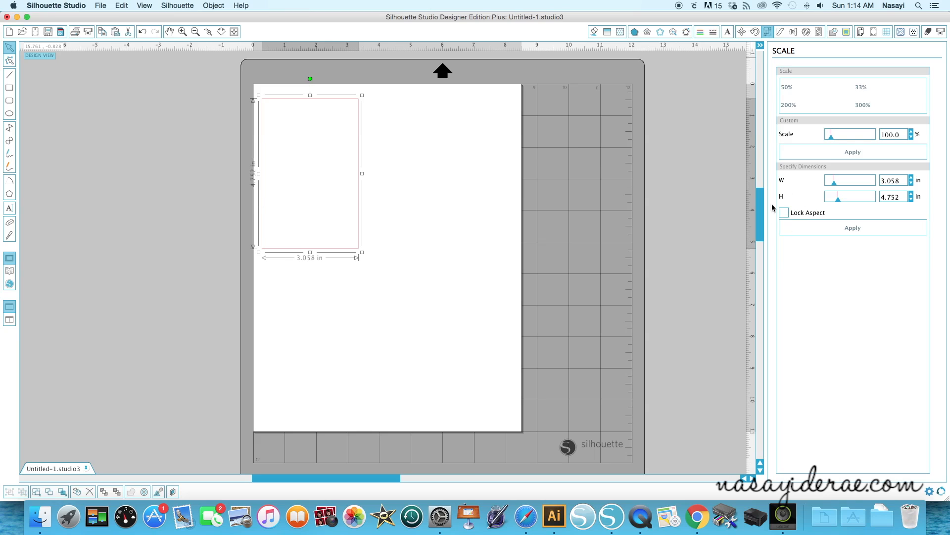
{"action": "left_click_drag", "start_coordinate": [908, 180], "coordinate": [870, 179]}
{"action": "key", "text": "BackSpace"}
{"action": "key", "text": "Tab"}
{"action": "type", "text": "4.75"}
{"action": "key", "text": "Return"}
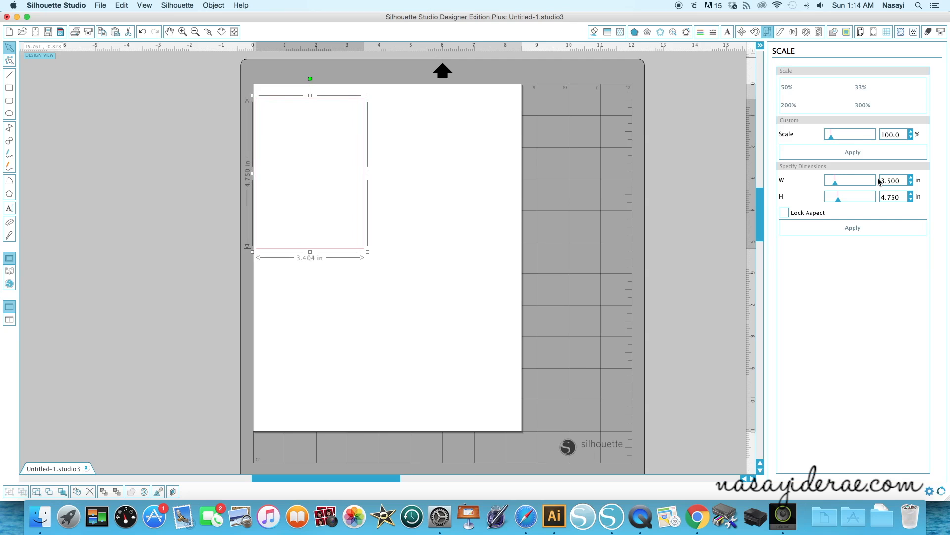
Move the rectangle up into the page's upper-left corner, leaving a small margin, and deselect it
{"action": "mouse_move", "coordinate": [317, 243]}
{"action": "left_mouse_down"}
{"action": "mouse_move", "coordinate": [336, 244]}
{"action": "mouse_move", "coordinate": [322, 241]}
{"action": "left_mouse_up"}
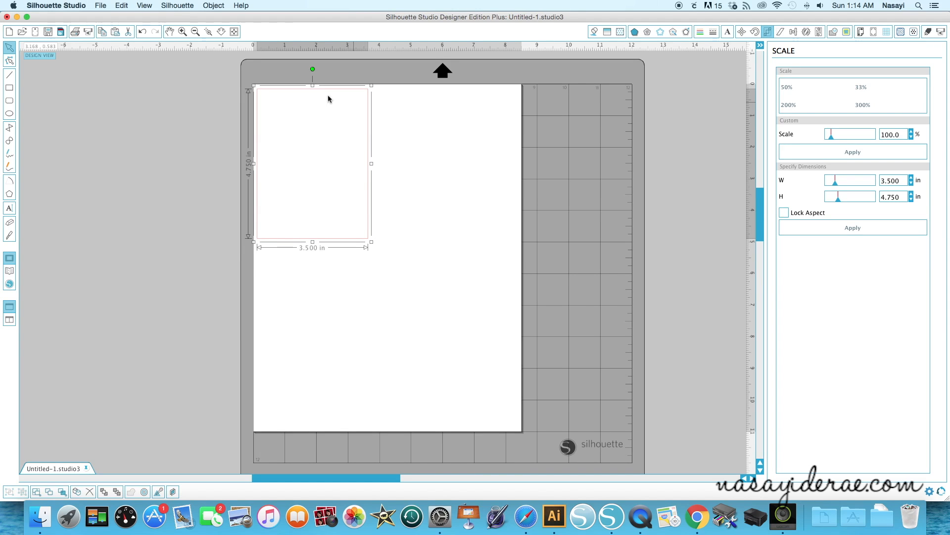
{"action": "left_click_drag", "start_coordinate": [342, 243], "coordinate": [346, 242]}
{"action": "left_click", "coordinate": [174, 290]}
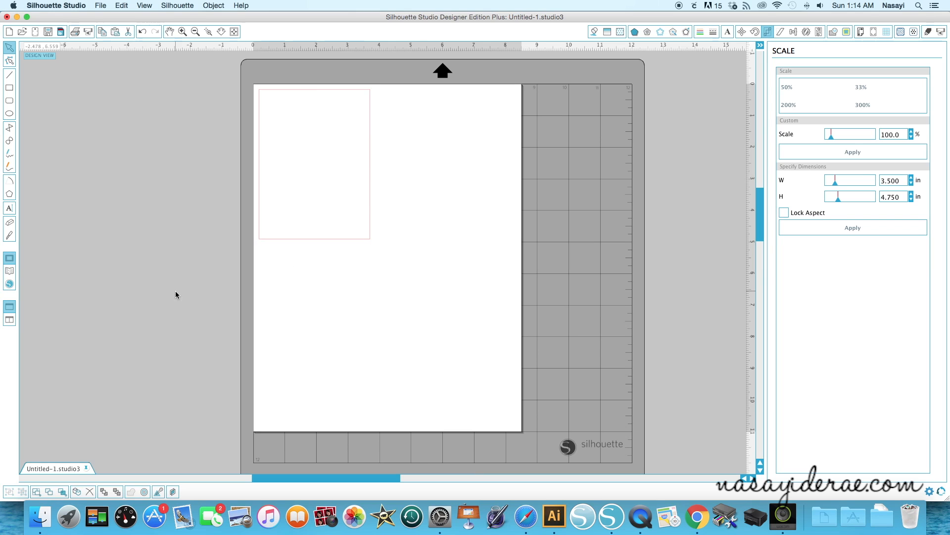
Search the design library for "puzzle", insert the first result and shift the puzzle pieces away from the rectangle
{"action": "left_click", "coordinate": [10, 274]}
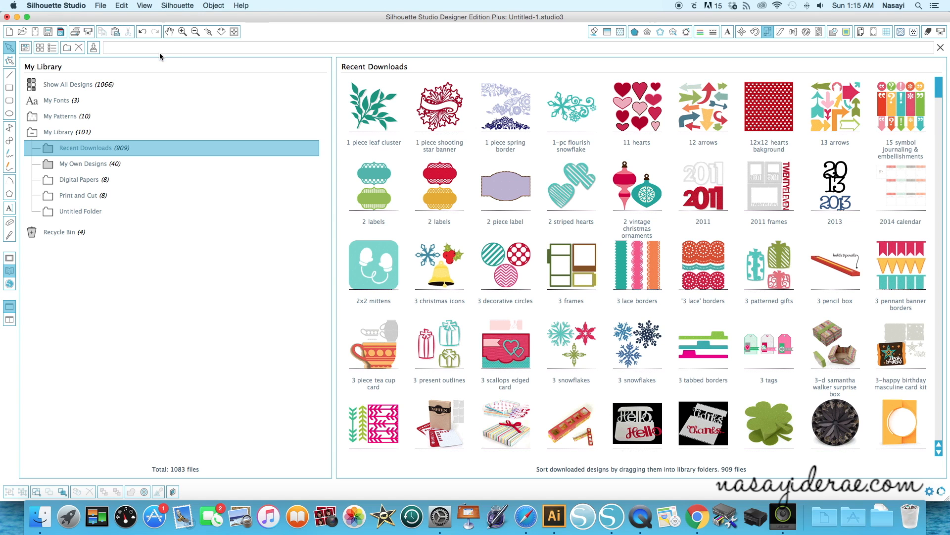
{"action": "type", "text": "puzzle"}
{"action": "key", "text": "Return"}
{"action": "double_click", "coordinate": [375, 121]}
{"action": "left_click_drag", "start_coordinate": [534, 214], "coordinate": [597, 208]}
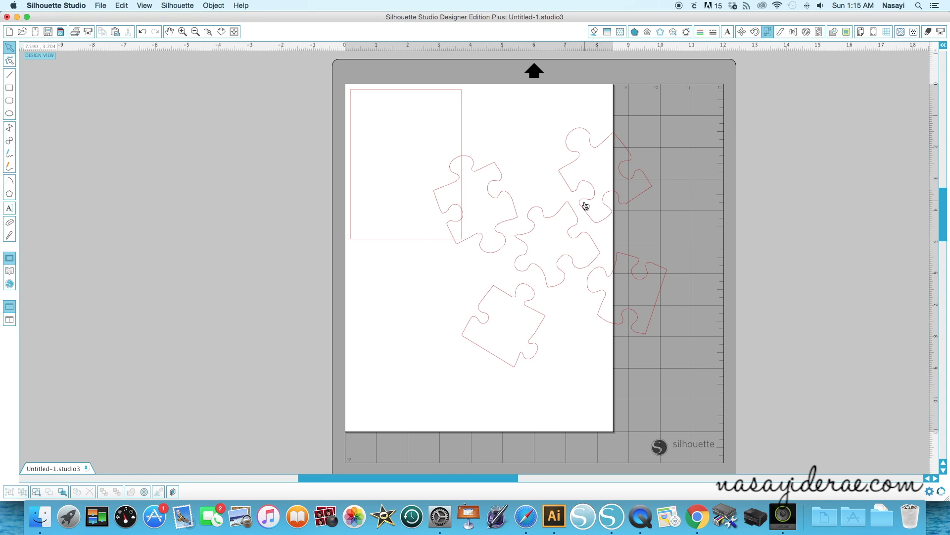
Ungroup the puzzle design into separate pieces and deselect them
{"action": "right_click", "coordinate": [584, 208]}
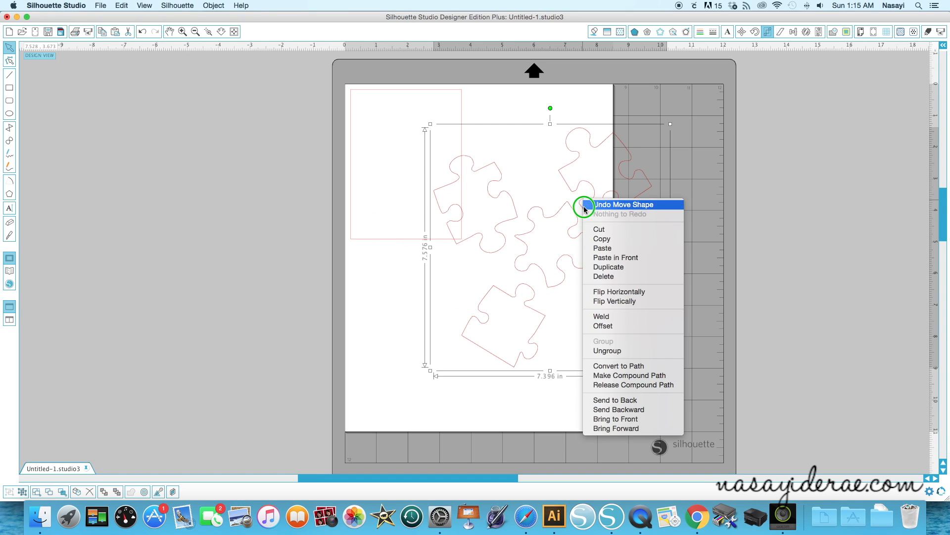
{"action": "left_click", "coordinate": [607, 350]}
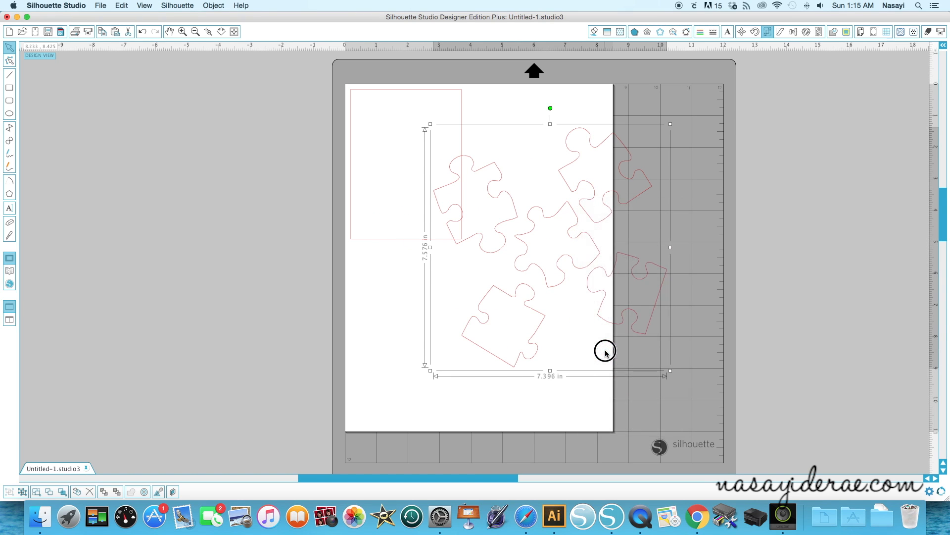
{"action": "left_click", "coordinate": [711, 252]}
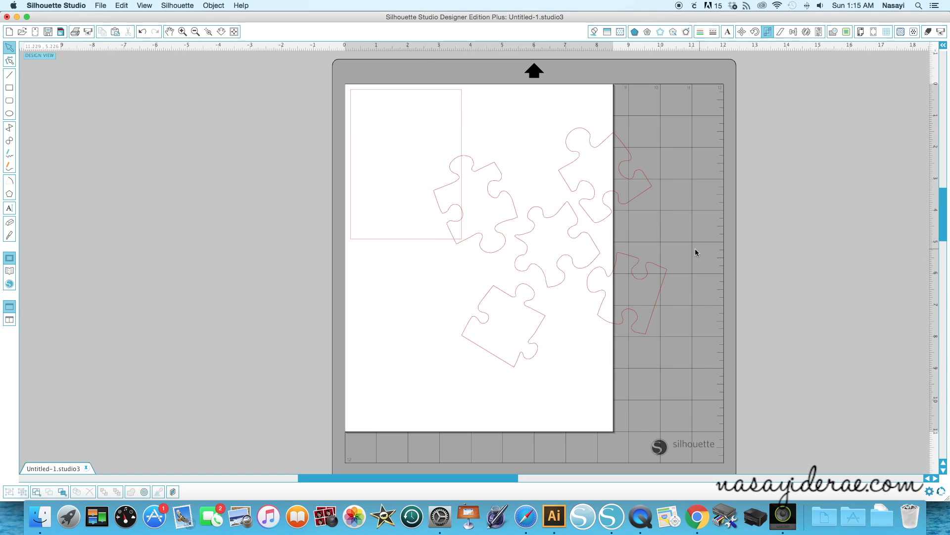
Delete the bottom, center and upper-right puzzle pieces, keeping the upper-left and lower-right ones
{"action": "left_click", "coordinate": [526, 307]}
{"action": "left_click_drag", "start_coordinate": [526, 304], "coordinate": [570, 267]}
{"action": "key", "text": "Delete"}
{"action": "left_click", "coordinate": [601, 217]}
{"action": "key", "text": "Delete"}
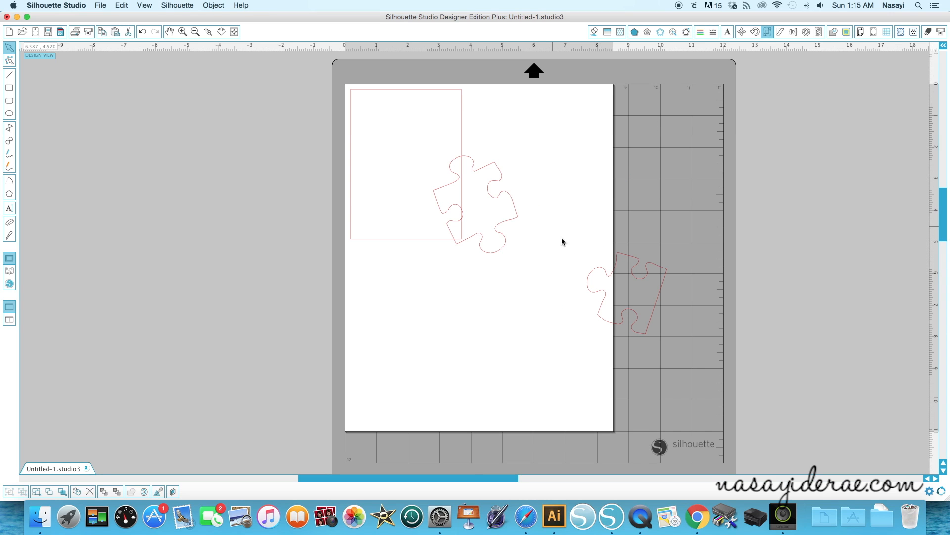
Move the straight-edged piece beside the other puzzle piece, scale both down to about 4 in combined width and place them over the rectangle
{"action": "left_click_drag", "start_coordinate": [606, 280], "coordinate": [539, 185]}
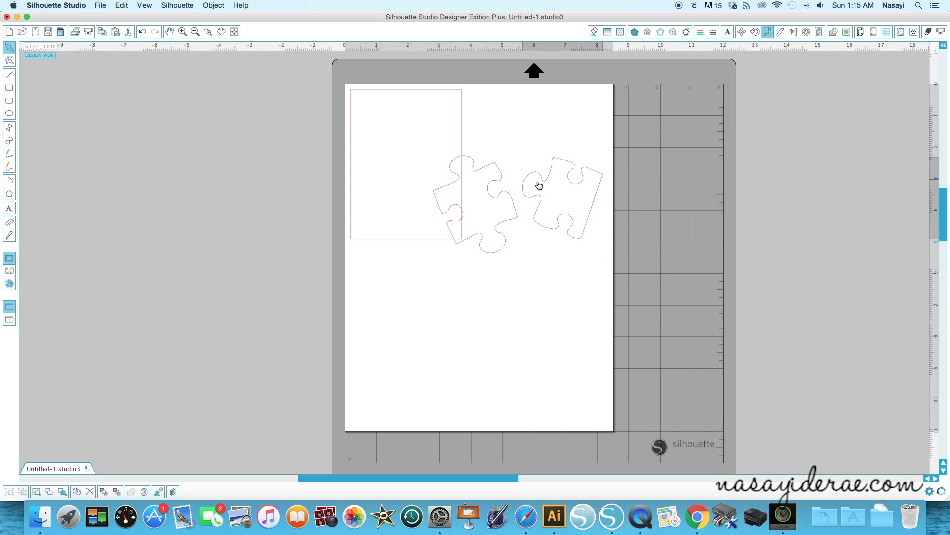
{"action": "left_click", "coordinate": [513, 224]}
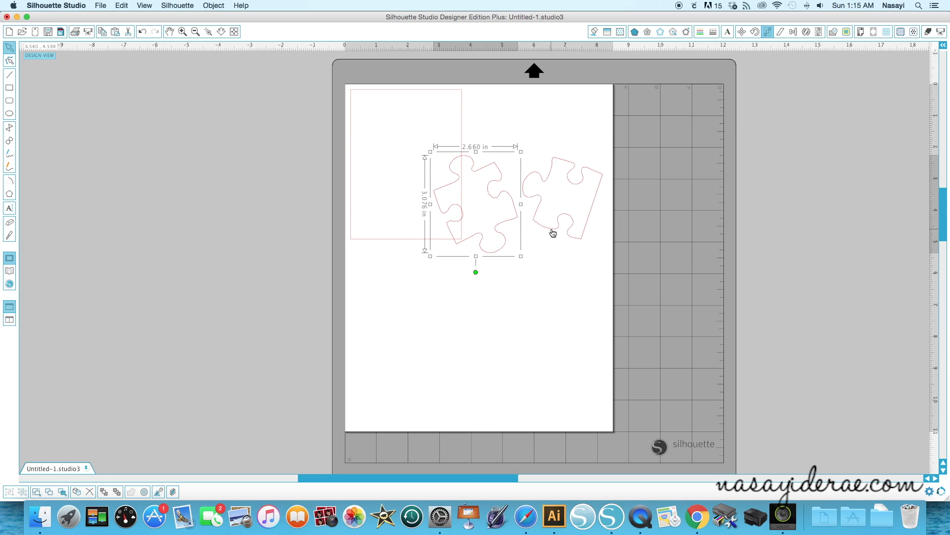
{"action": "left_click_drag", "start_coordinate": [638, 272], "coordinate": [424, 172]}
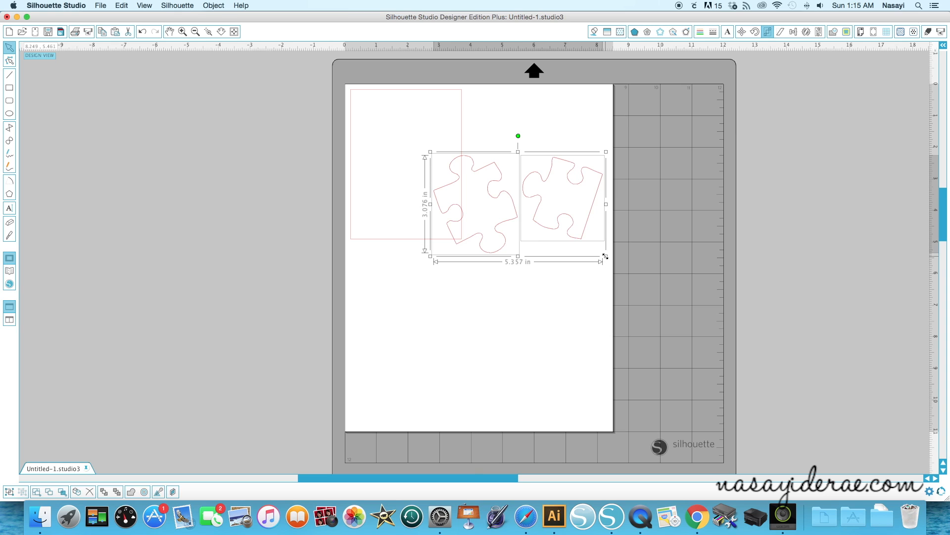
{"action": "left_click_drag", "start_coordinate": [604, 255], "coordinate": [504, 183]}
{"action": "left_click", "coordinate": [415, 179]}
{"action": "left_click", "coordinate": [504, 190]}
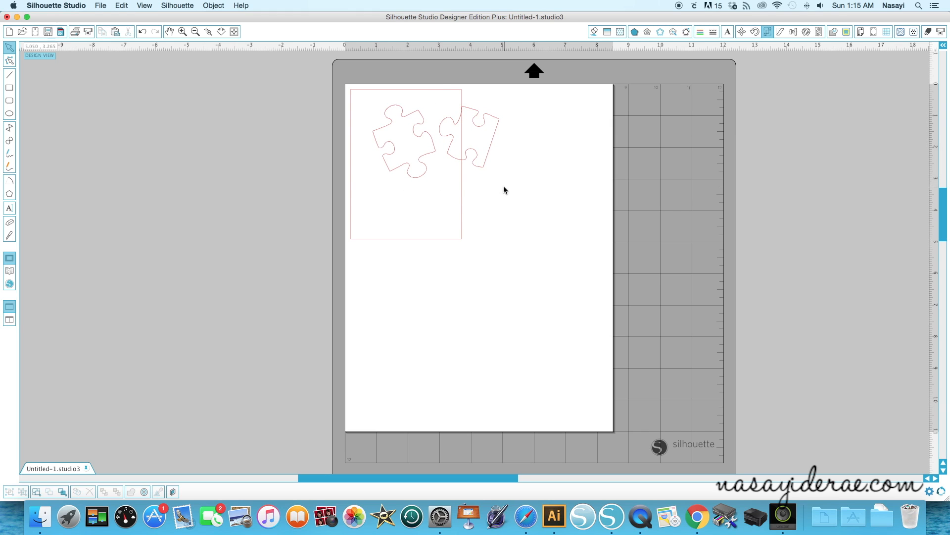
Enlarge both puzzle pieces slightly and arrange one in the rectangle's upper half, with the straight-edged piece on the blank page beside it
{"action": "left_click", "coordinate": [419, 174]}
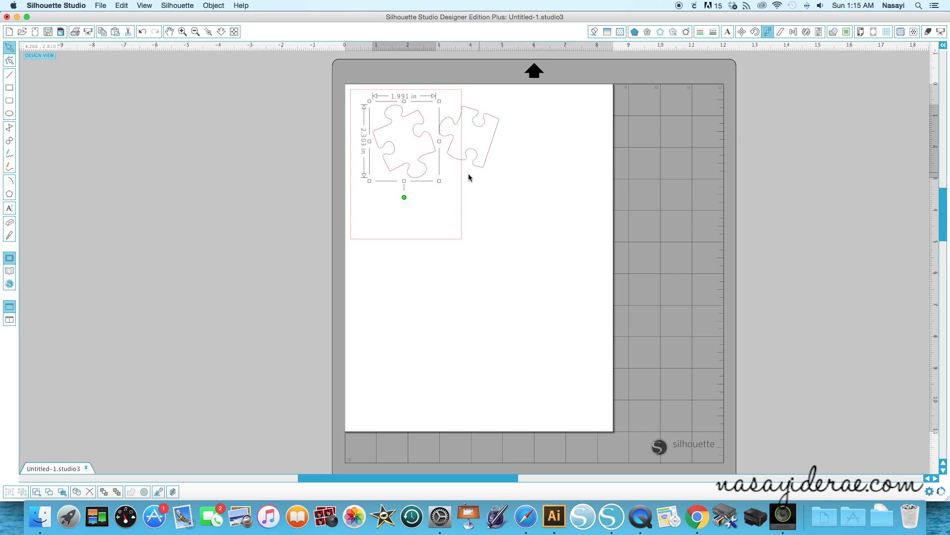
{"action": "left_click_drag", "start_coordinate": [328, 84], "coordinate": [503, 191]}
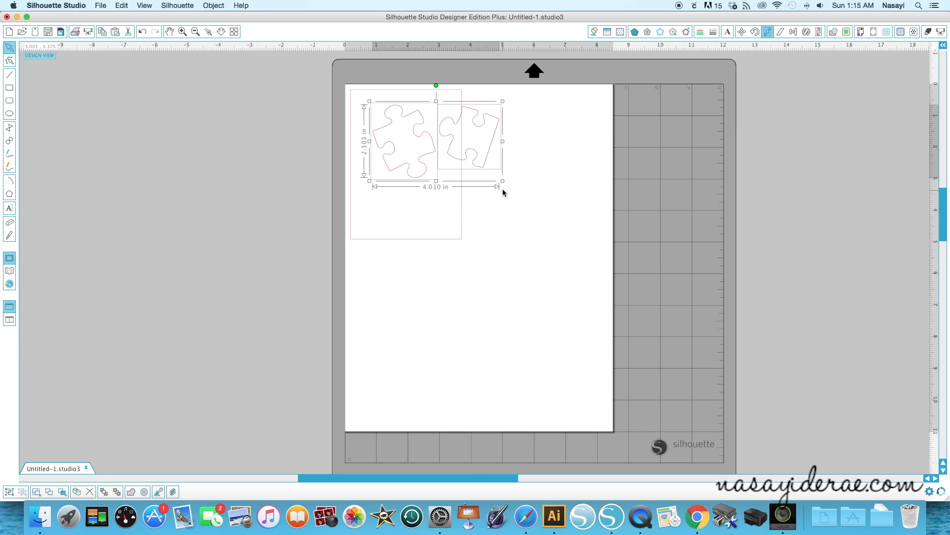
{"action": "left_click", "coordinate": [504, 186]}
{"action": "left_click_drag", "start_coordinate": [363, 127], "coordinate": [547, 179]}
{"action": "left_click", "coordinate": [530, 219]}
{"action": "left_click_drag", "start_coordinate": [429, 177], "coordinate": [429, 174]}
{"action": "left_click", "coordinate": [472, 270]}
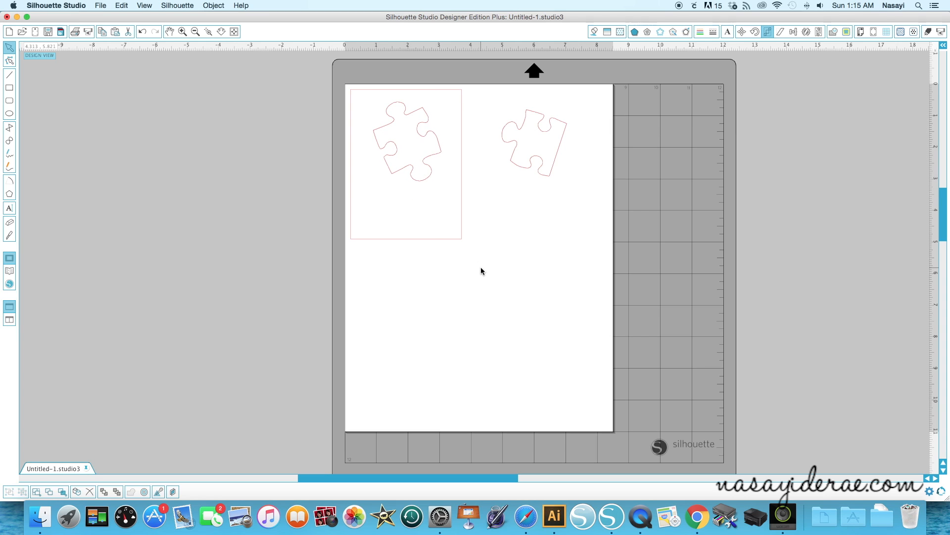
{"action": "left_click_drag", "start_coordinate": [400, 240], "coordinate": [401, 241]}
{"action": "left_click", "coordinate": [308, 291]}
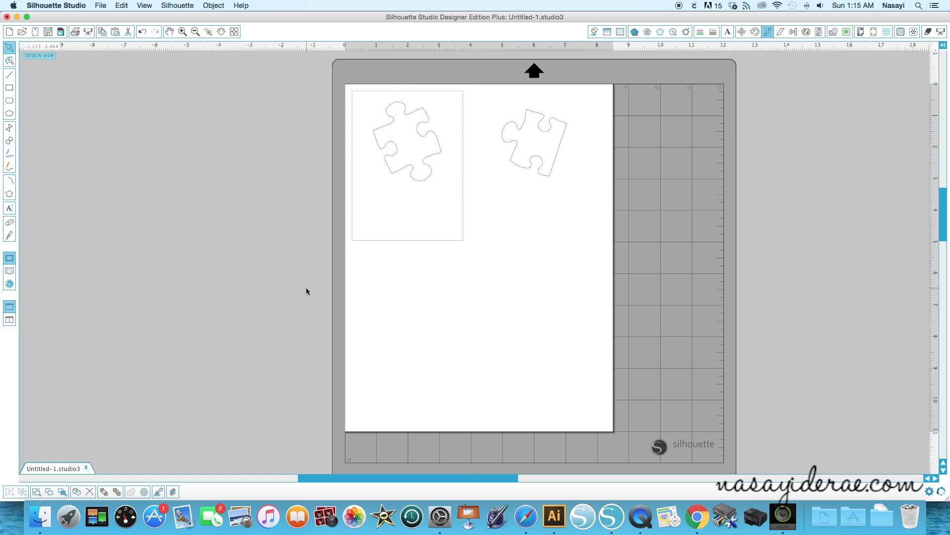
Add the text "Thank You!" below the puzzle piece inside the rectangle
{"action": "left_click", "coordinate": [9, 208]}
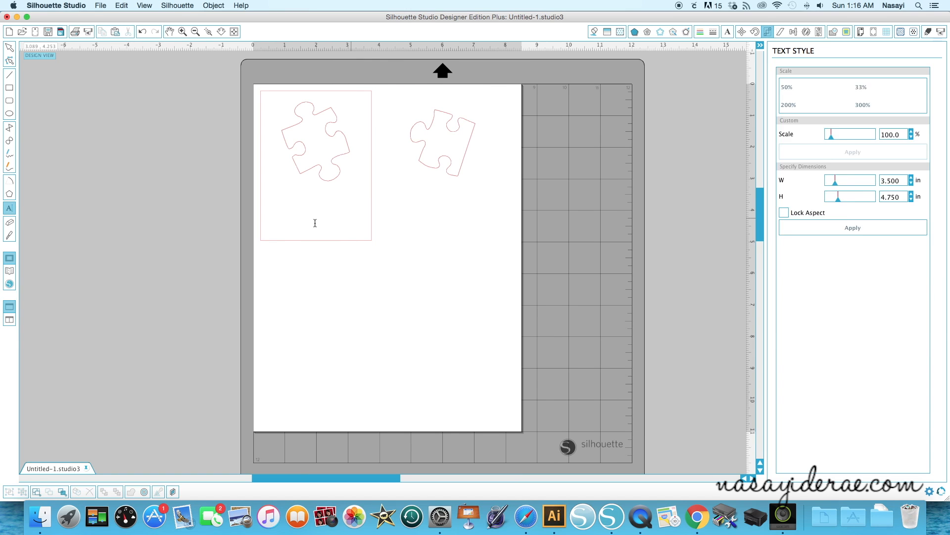
{"action": "left_click", "coordinate": [293, 210]}
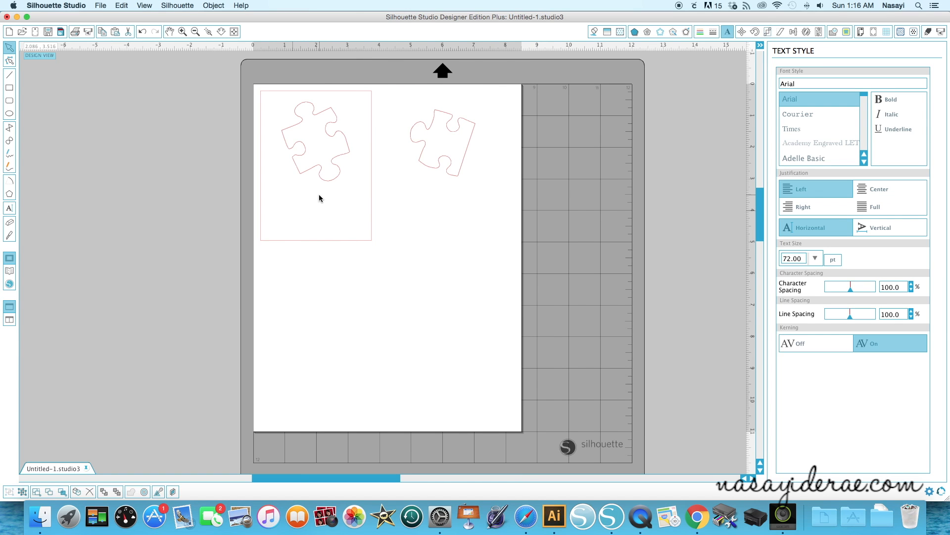
{"action": "type", "text": "THank"}
{"action": "key", "text": "BackSpace"}
{"action": "key", "text": "BackSpace"}
{"action": "key", "text": "BackSpace"}
{"action": "key", "text": "BackSpace"}
{"action": "key", "text": "BackSpace"}
{"action": "type", "text": "T"}
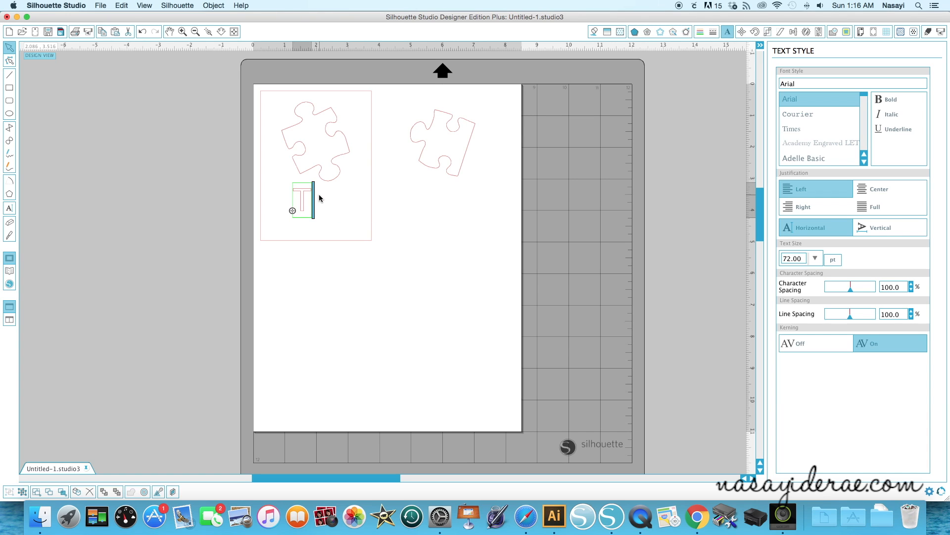
{"action": "type", "text": "hank"}
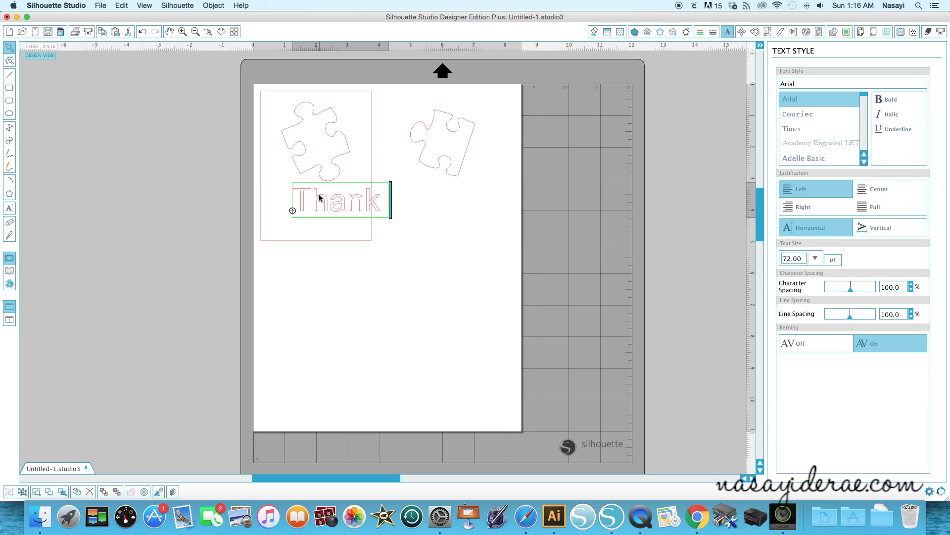
{"action": "type", "text": " You!"}
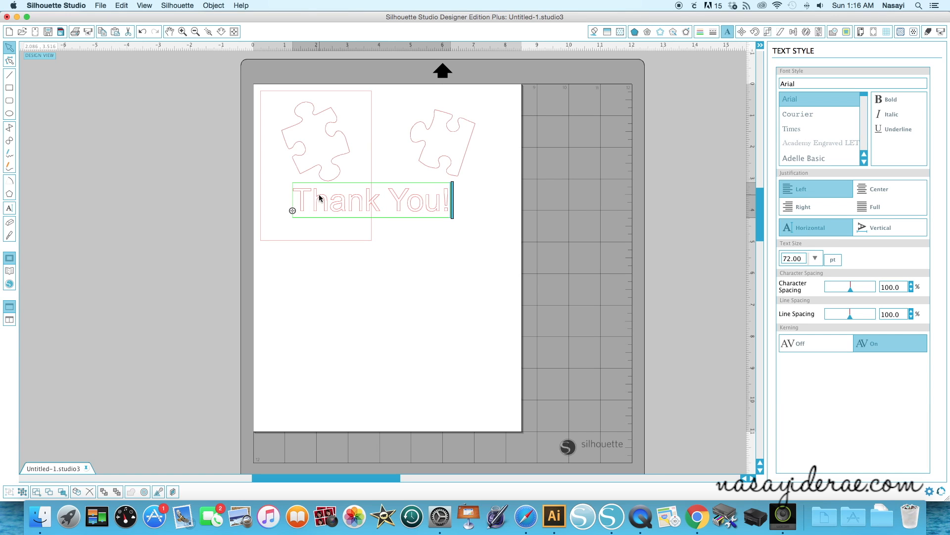
Change the font of the whole "Thank You!" text to Happy Fox
{"action": "left_click_drag", "start_coordinate": [297, 202], "coordinate": [456, 206]}
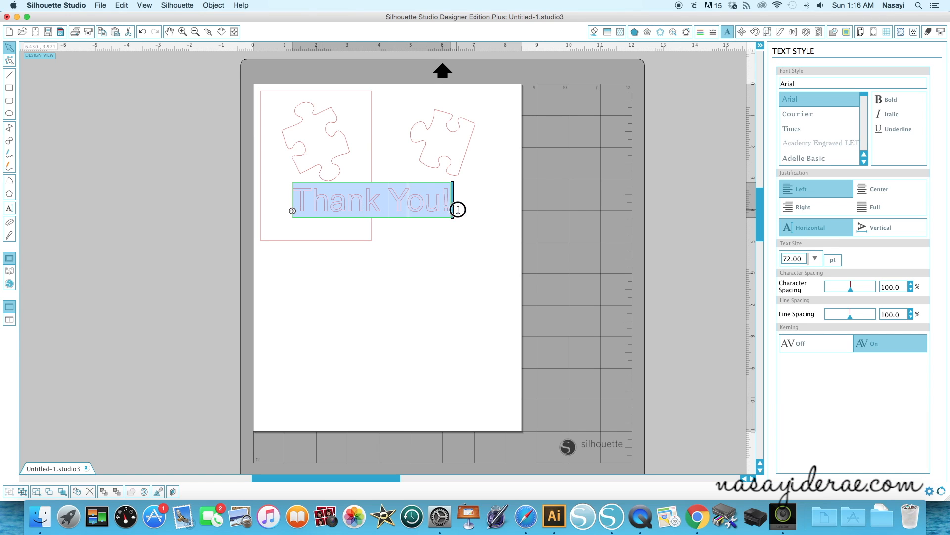
{"action": "left_click", "coordinate": [800, 83]}
{"action": "type", "text": "hapo"}
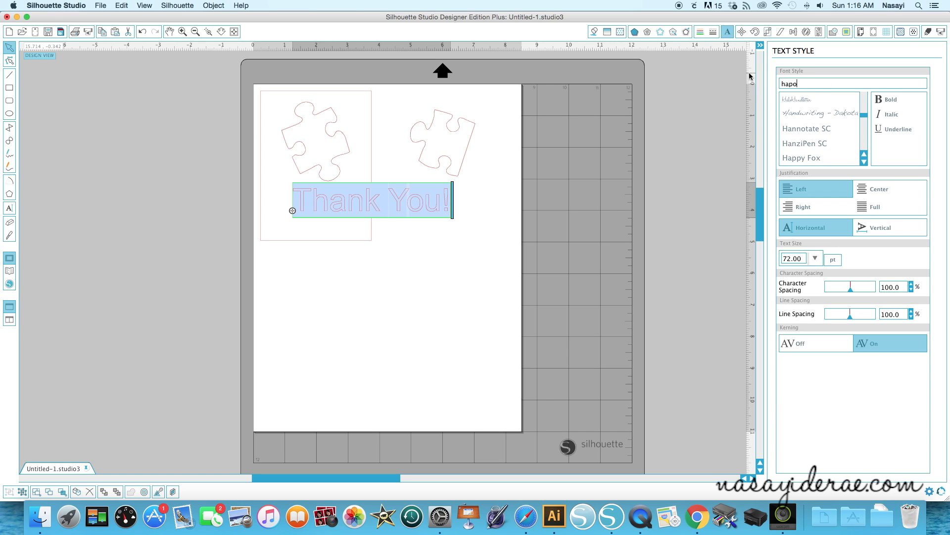
{"action": "key", "text": "BackSpace"}
{"action": "type", "text": "py Fox"}
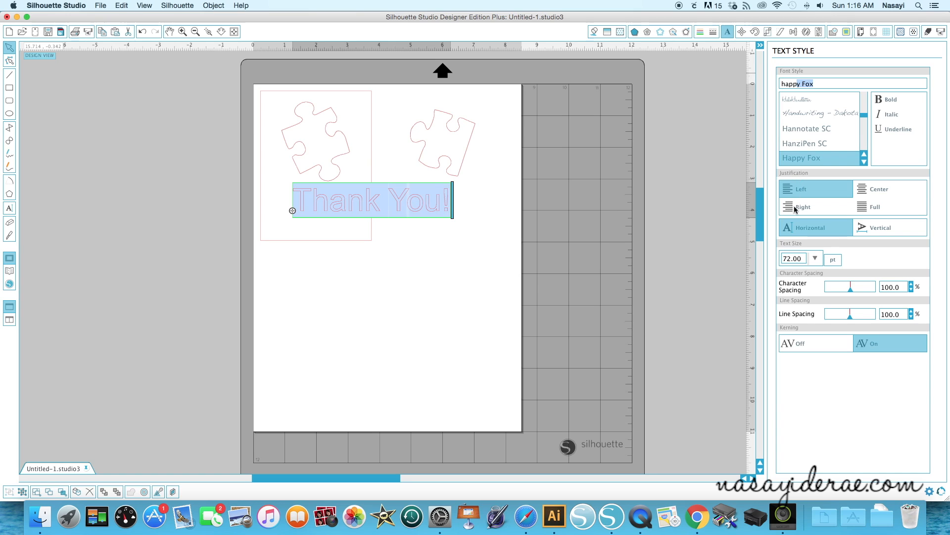
{"action": "key", "text": "Return"}
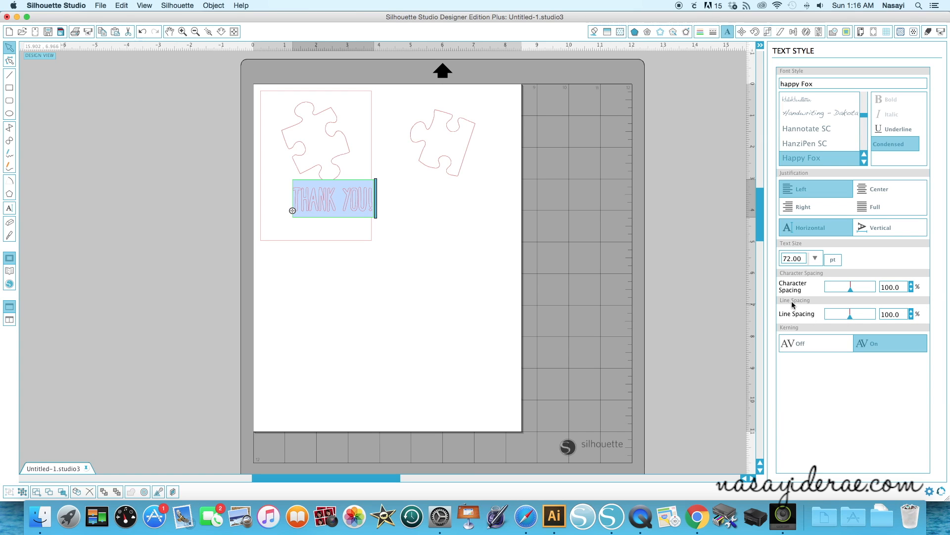
Set the character spacing of the "Thank You!" text to 107.9% and fill the letters with solid black
{"action": "left_click", "coordinate": [912, 285]}
{"action": "left_click_drag", "start_coordinate": [912, 285], "coordinate": [912, 285]}
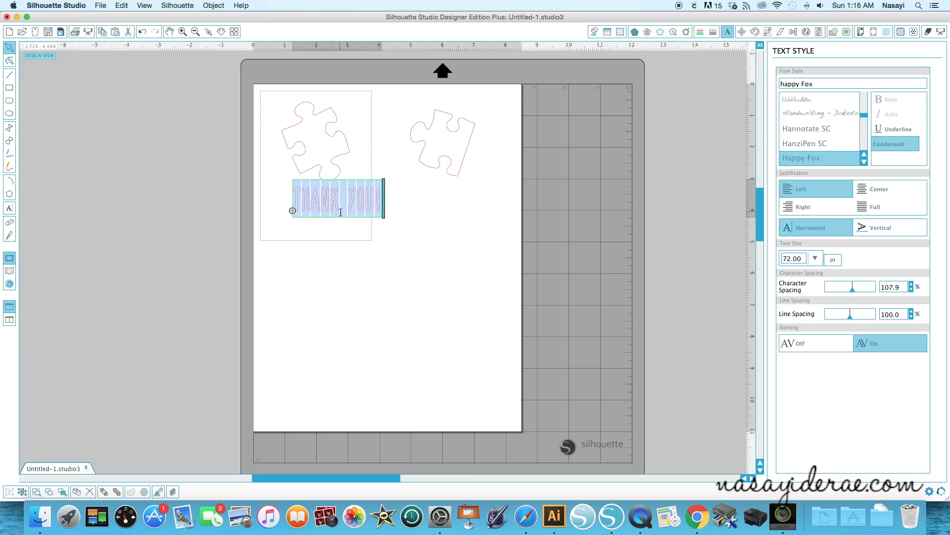
{"action": "left_click", "coordinate": [596, 32]}
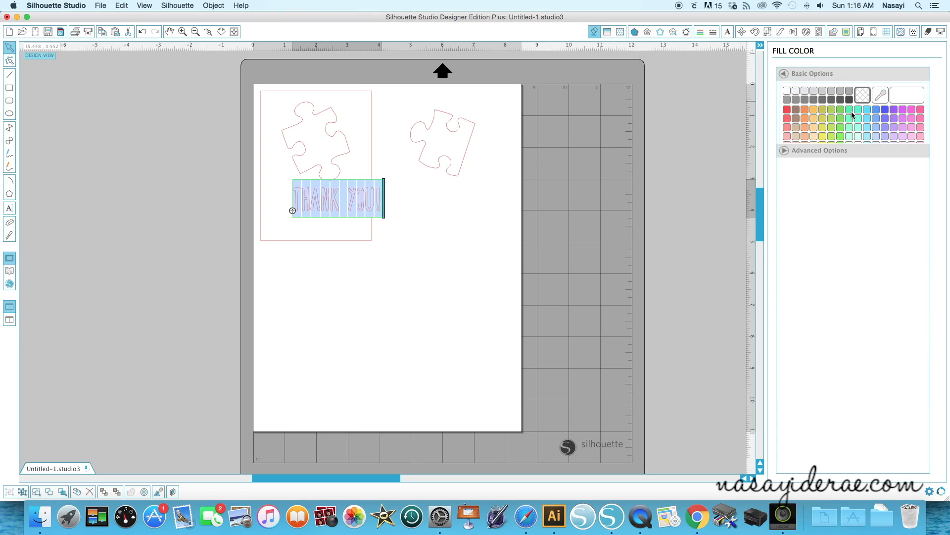
{"action": "left_click", "coordinate": [850, 99]}
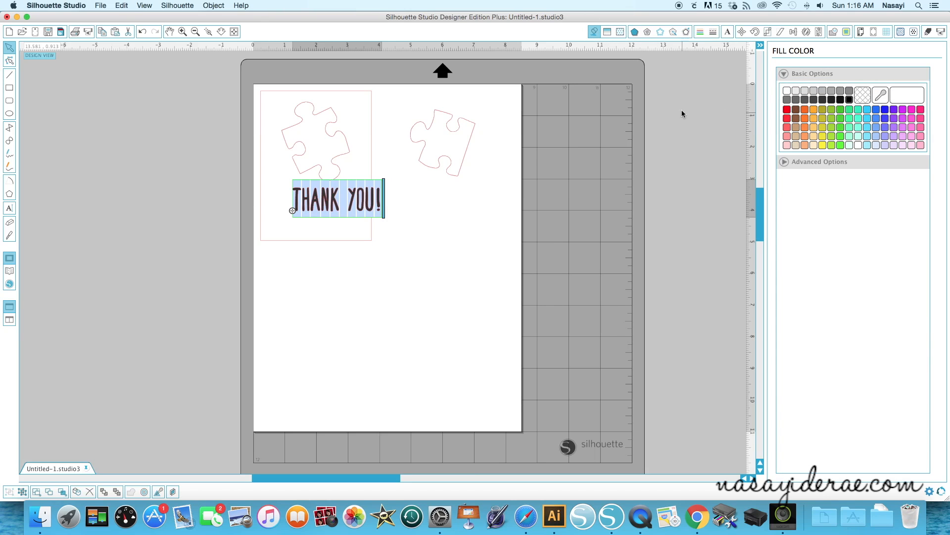
Make the line color of the "Thank You!" text transparent and set its cut style to No Cut
{"action": "left_click", "coordinate": [700, 32]}
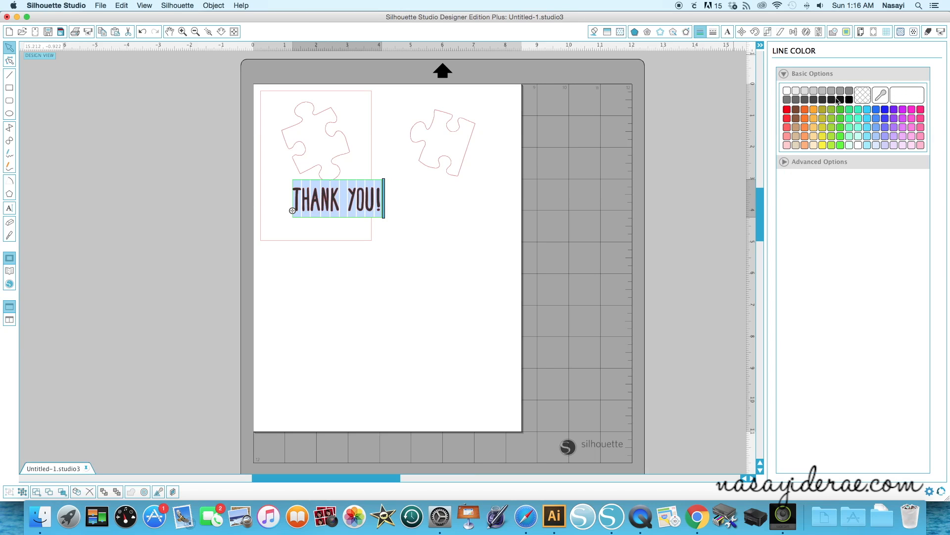
{"action": "left_click", "coordinate": [862, 95]}
{"action": "left_click", "coordinate": [928, 31]}
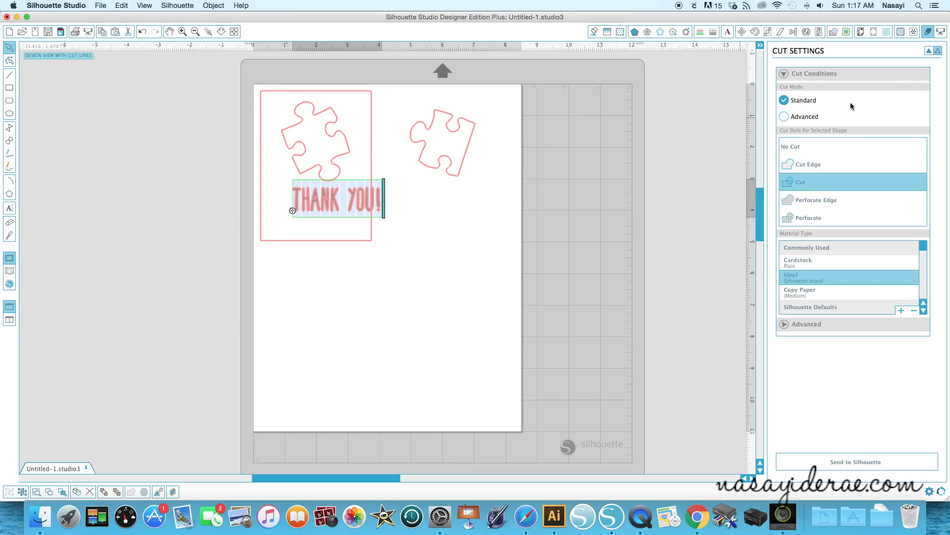
{"action": "left_click", "coordinate": [795, 147]}
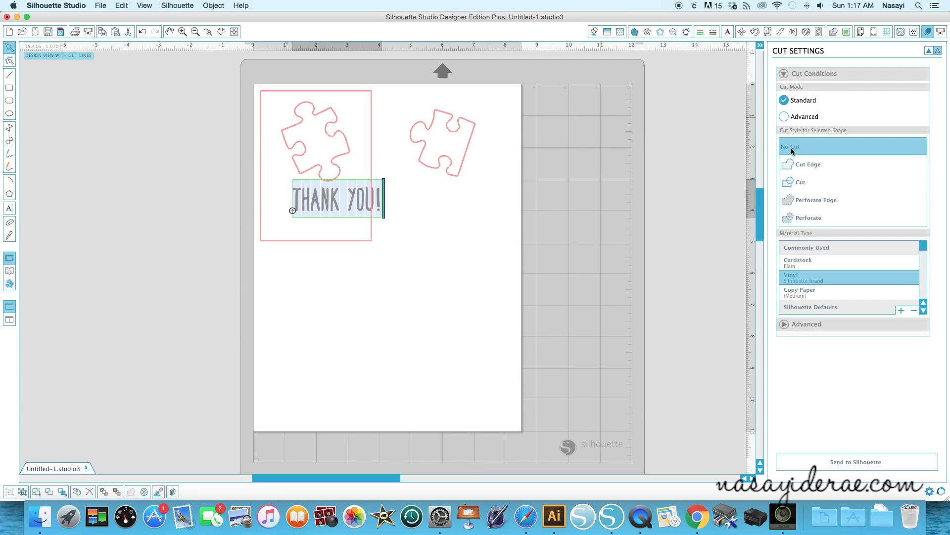
{"action": "left_click", "coordinate": [594, 32]}
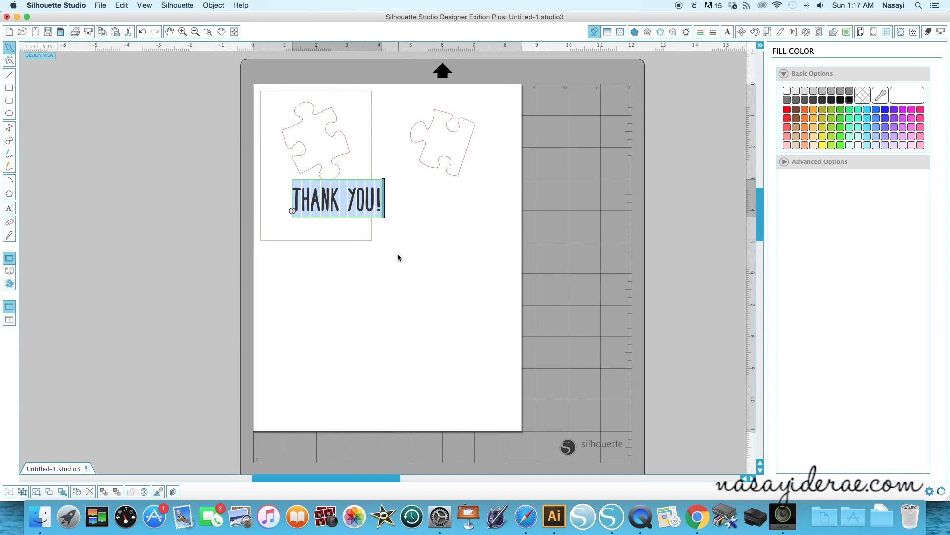
{"action": "left_click", "coordinate": [400, 254]}
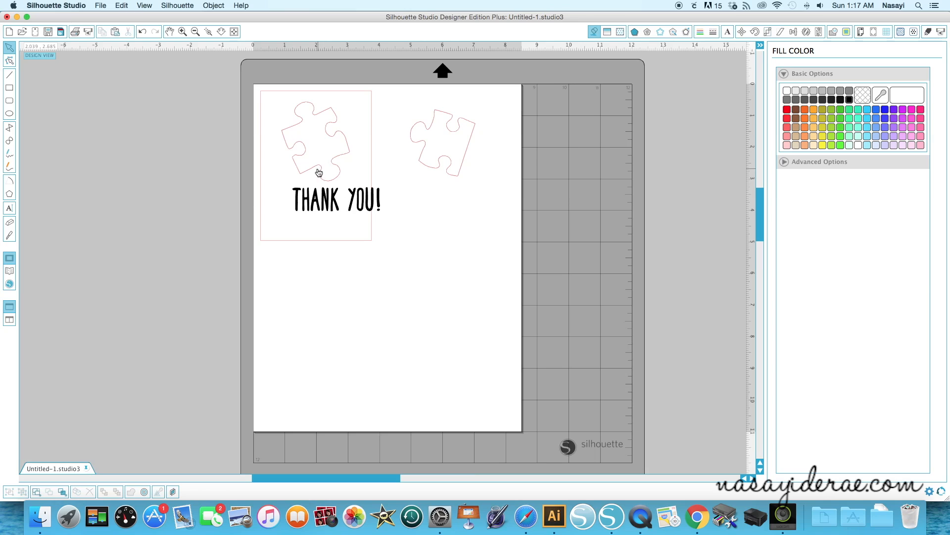
Shrink the "Thank You!" text to about 2.26 in wide within the rectangle and center-align it horizontally with the puzzle piece above
{"action": "left_click", "coordinate": [331, 210]}
{"action": "left_click_drag", "start_coordinate": [384, 220], "coordinate": [346, 202]}
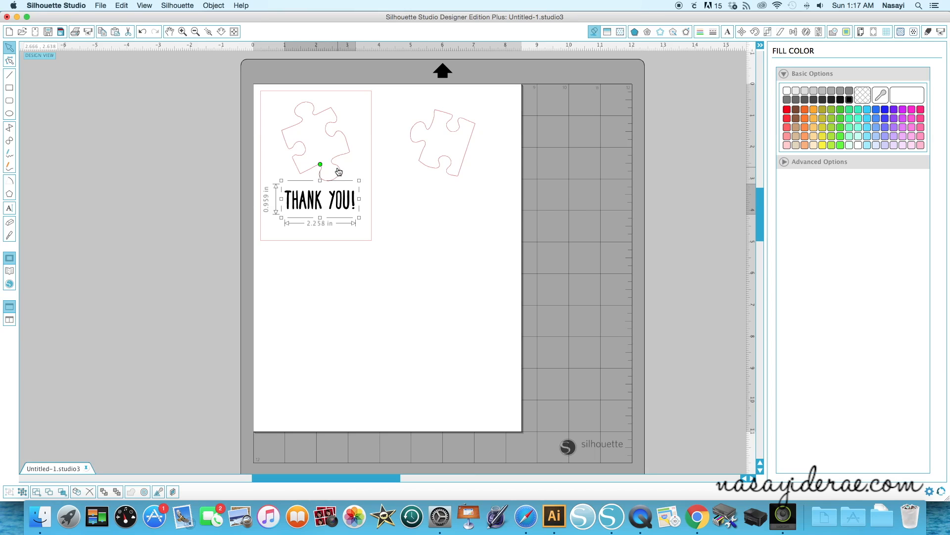
{"action": "left_click", "coordinate": [338, 171], "text": "shift"}
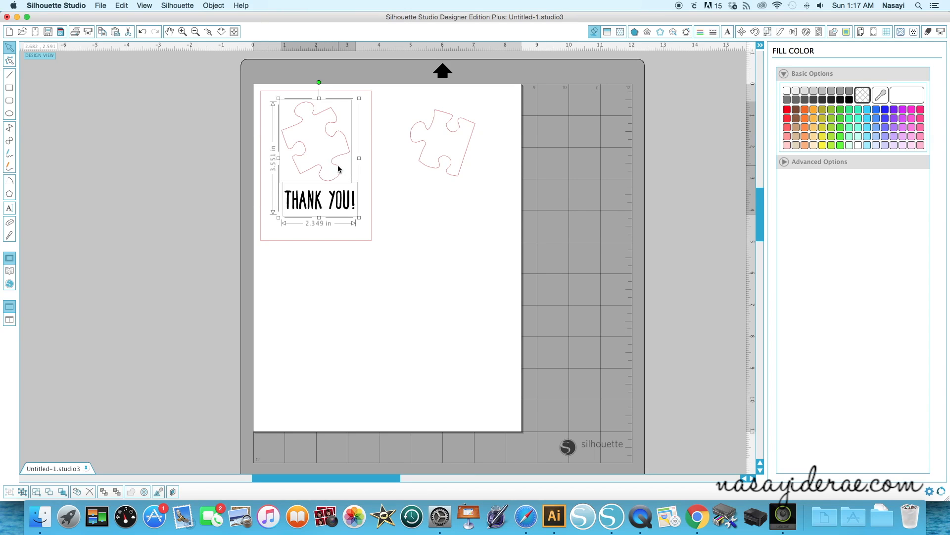
{"action": "left_click", "coordinate": [794, 32]}
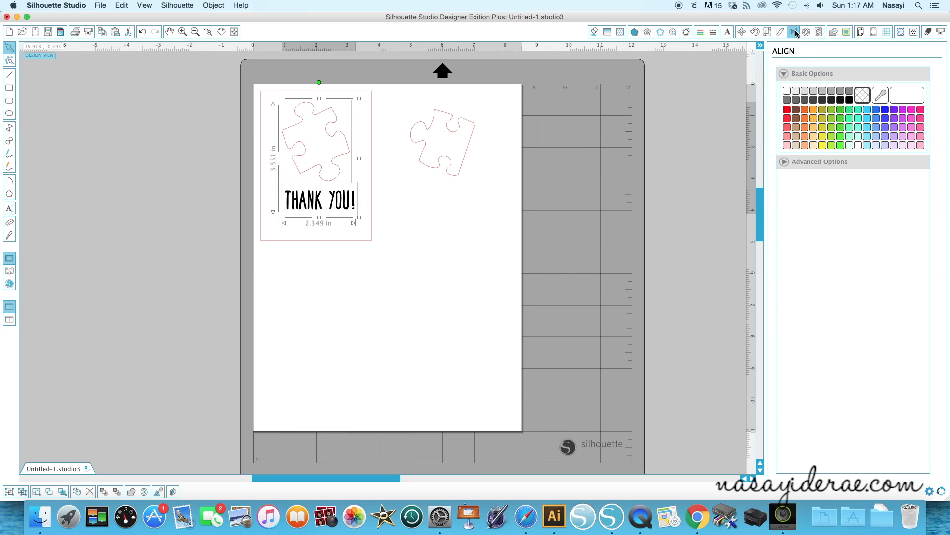
{"action": "left_click", "coordinate": [800, 137]}
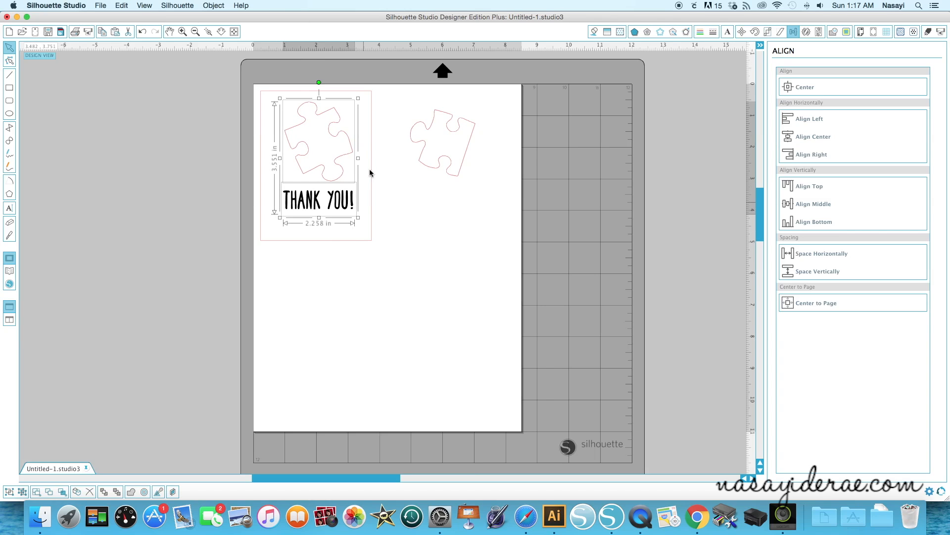
Try to group the puzzle piece with the "Thank You!" text below it
{"action": "right_click", "coordinate": [308, 169]}
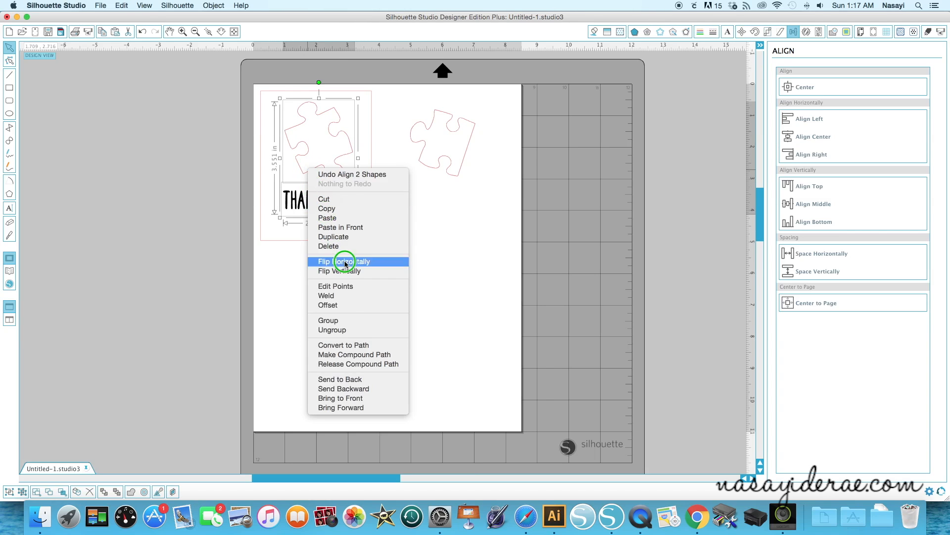
{"action": "left_click", "coordinate": [350, 322]}
{"action": "left_click", "coordinate": [354, 322]}
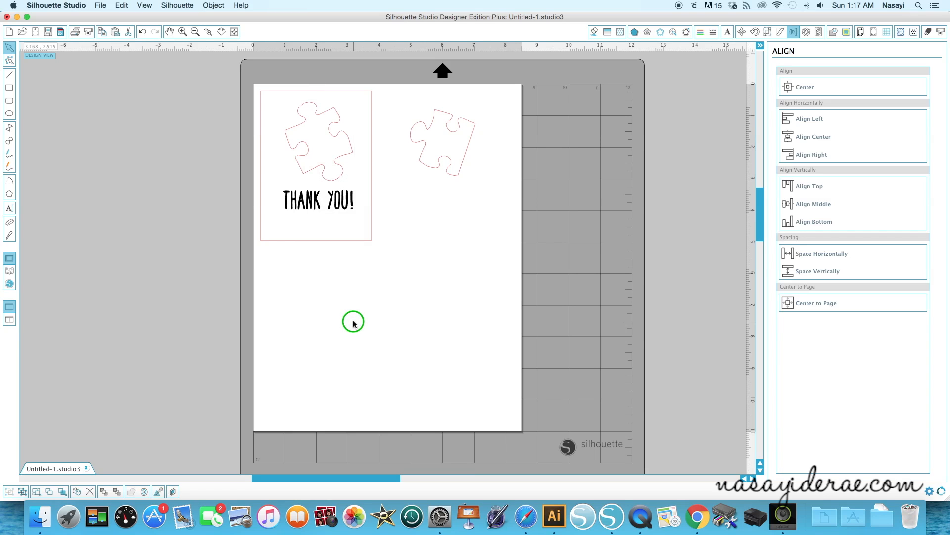
Center the rectangle around the first design and place a copy of the "Thank You!" text under the straight-edged piece, level with the first design
{"action": "left_click_drag", "start_coordinate": [350, 247], "coordinate": [353, 244]}
{"action": "left_click_drag", "start_coordinate": [459, 174], "coordinate": [467, 162]}
{"action": "left_click", "coordinate": [348, 169]}
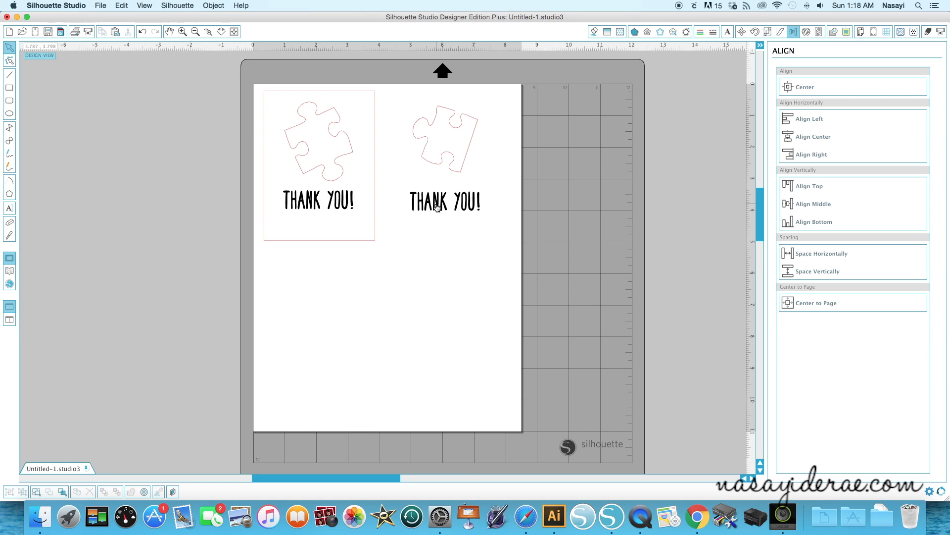
{"action": "left_click_drag", "start_coordinate": [431, 153], "coordinate": [492, 229]}
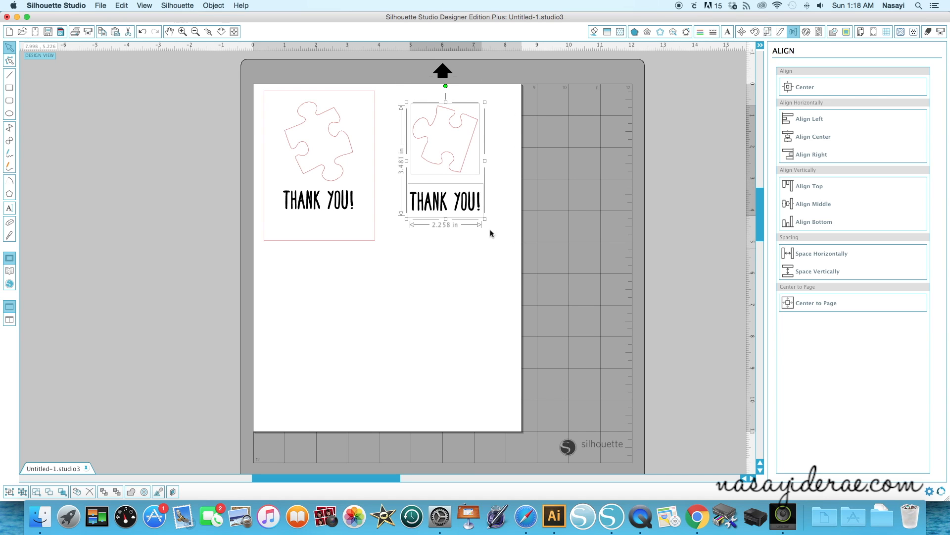
{"action": "left_click", "coordinate": [459, 211]}
Delete the 3.5 x 4.75 in rectangle around the first design
{"action": "left_click", "coordinate": [336, 246]}
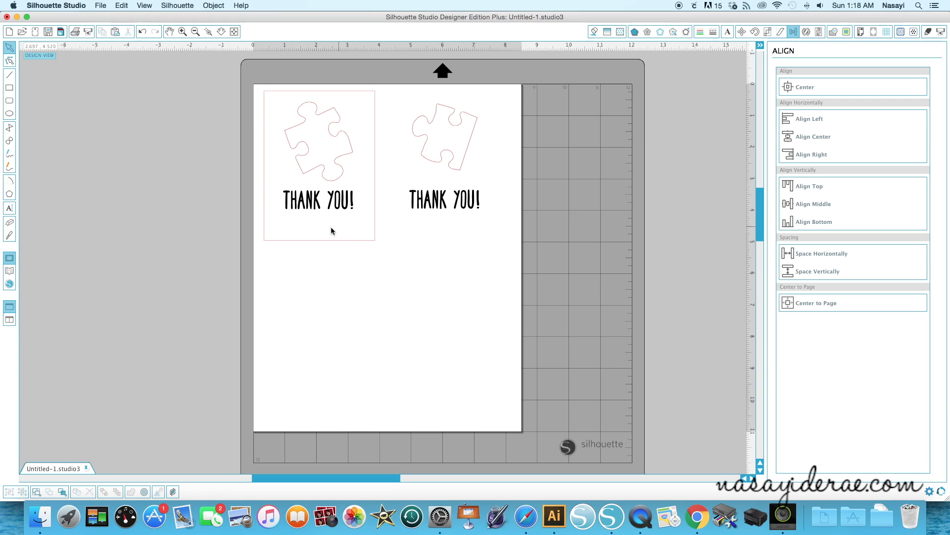
{"action": "left_click", "coordinate": [360, 242]}
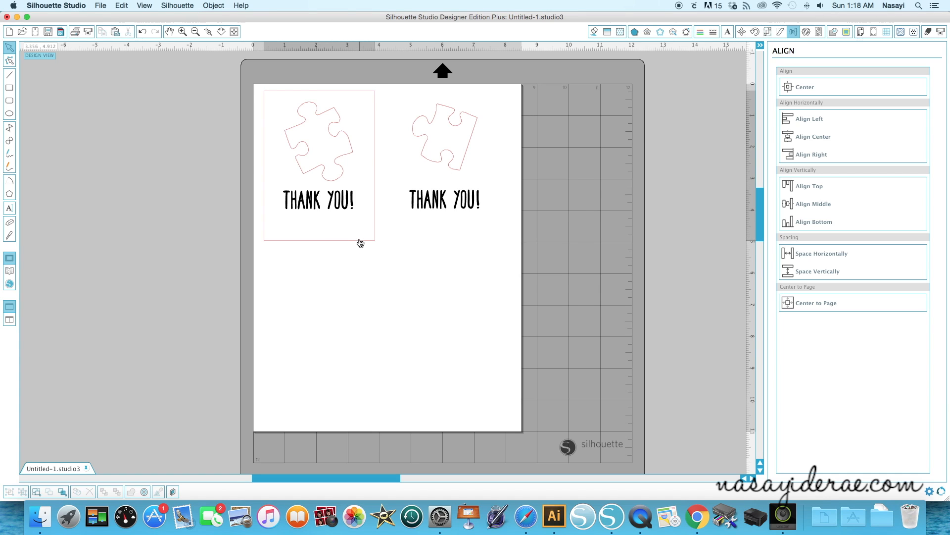
{"action": "left_click", "coordinate": [400, 200]}
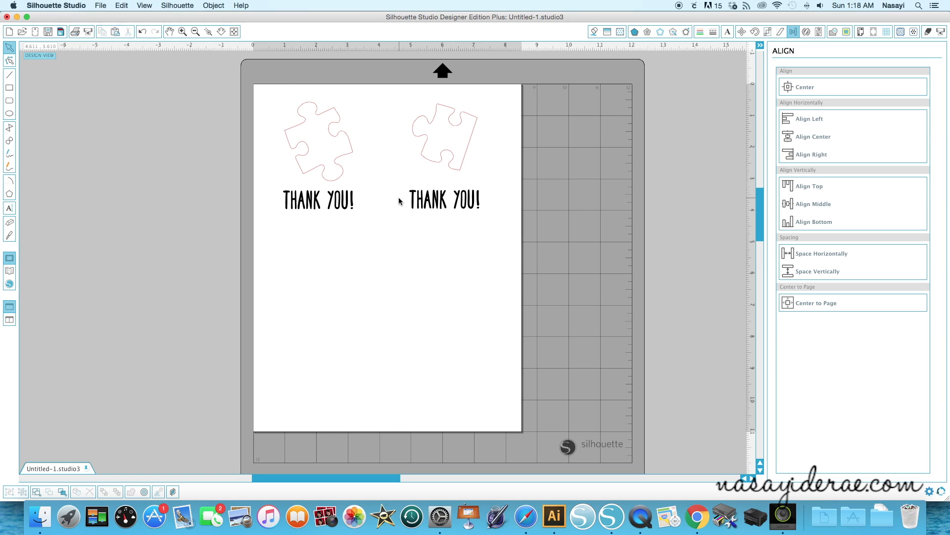
Copy both puzzle pieces with their "Thank You!" texts and paste the copies in the lower half of the page
{"action": "left_click_drag", "start_coordinate": [239, 84], "coordinate": [535, 285]}
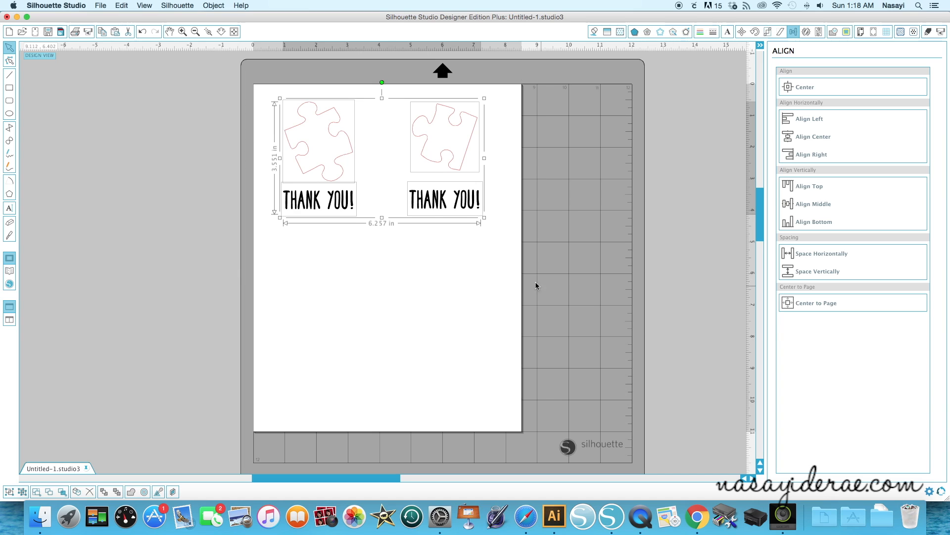
{"action": "right_click", "coordinate": [436, 209]}
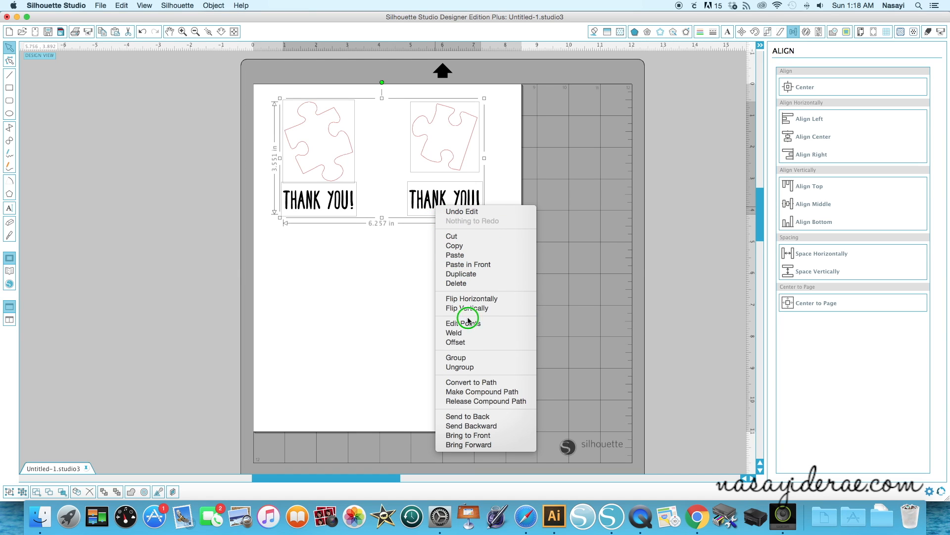
{"action": "left_click", "coordinate": [460, 246]}
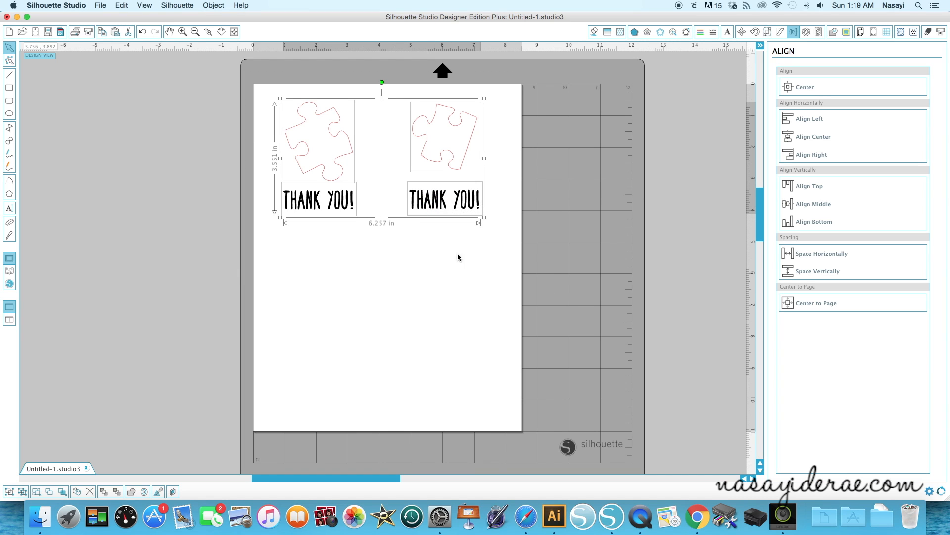
{"action": "right_click", "coordinate": [396, 315]}
{"action": "left_click", "coordinate": [424, 302]}
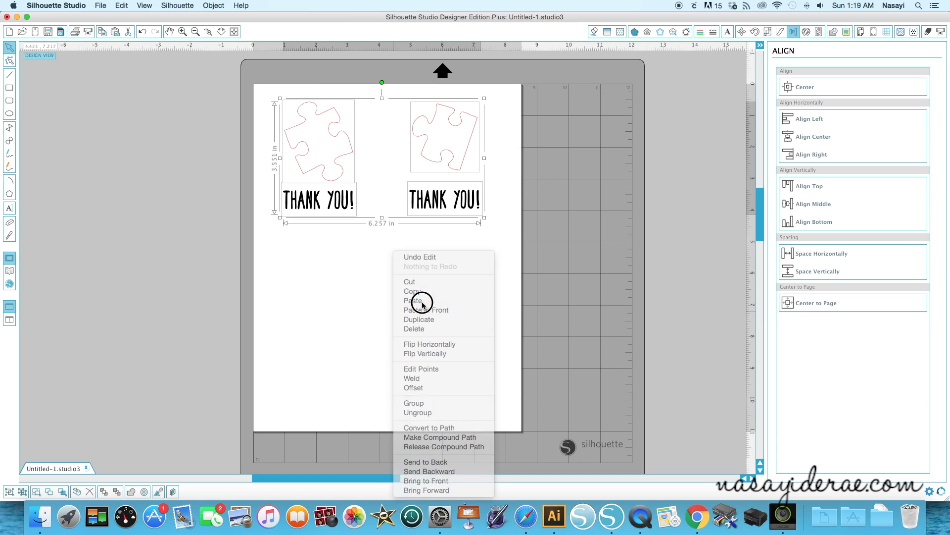
{"action": "left_click_drag", "start_coordinate": [441, 219], "coordinate": [429, 371]}
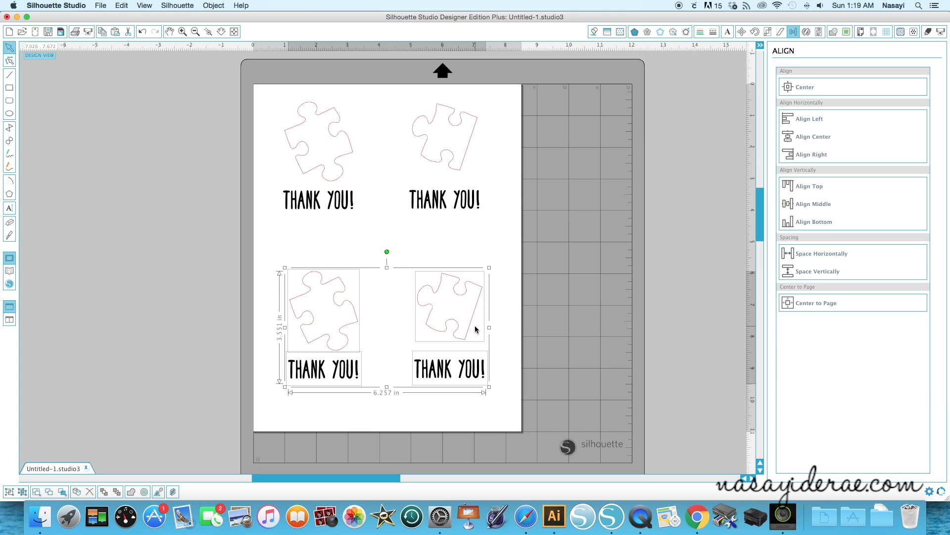
Print one copy of the page on the Canon LBP6030/6040/6018L with the default settings
{"action": "left_click", "coordinate": [168, 203]}
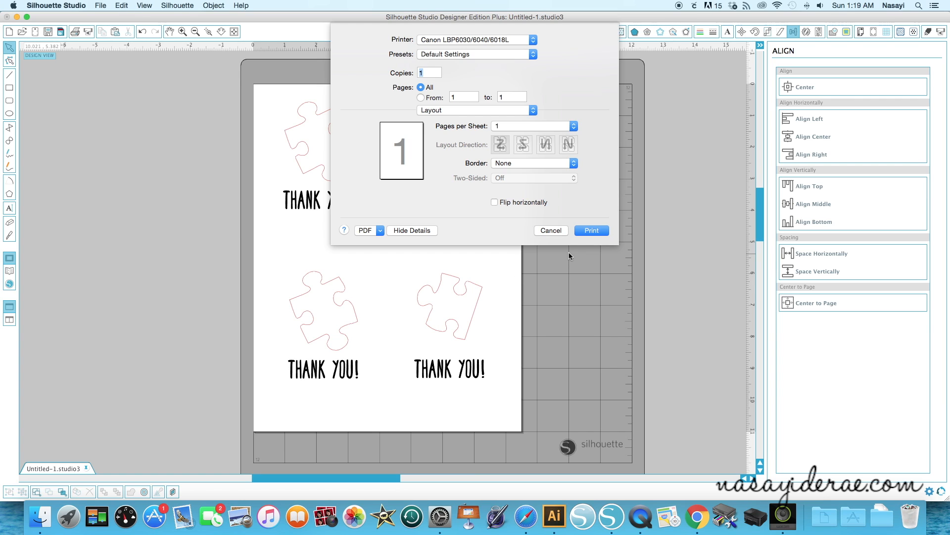
{"action": "left_click", "coordinate": [591, 232]}
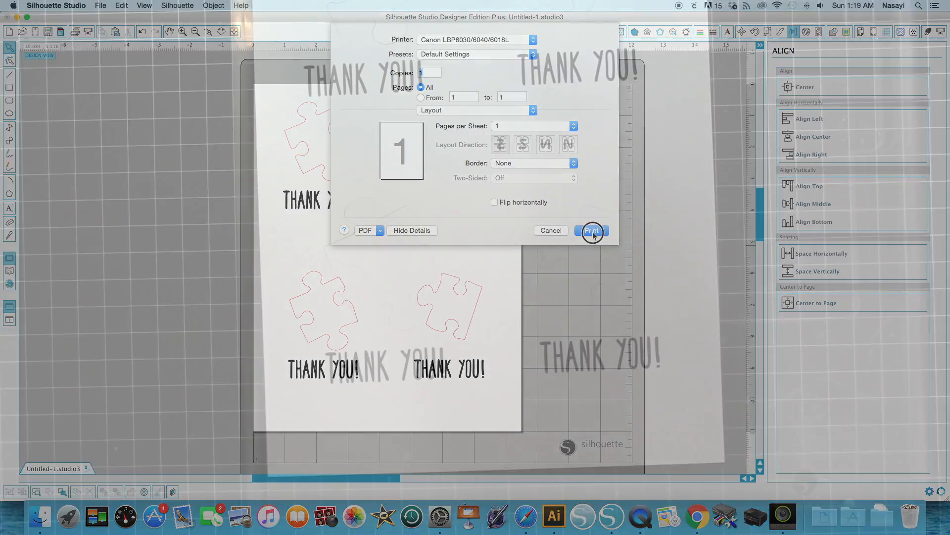